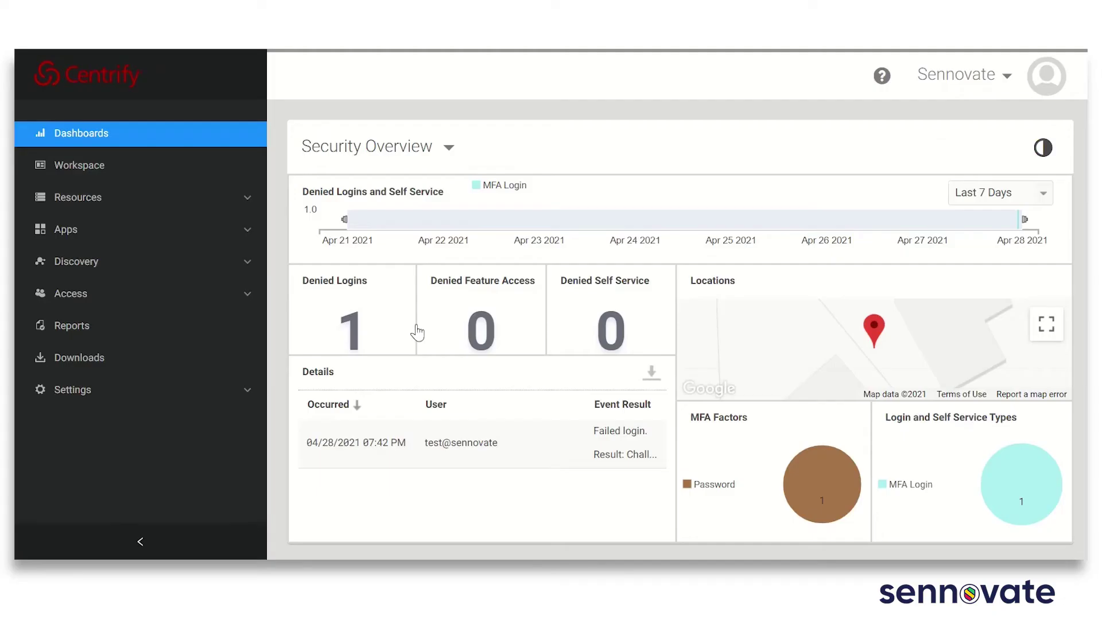
# Ping the WIN-UDM43QJ3NIK connector from Settings > Network > Centrify Connectors.
pyautogui.click(218, 398)
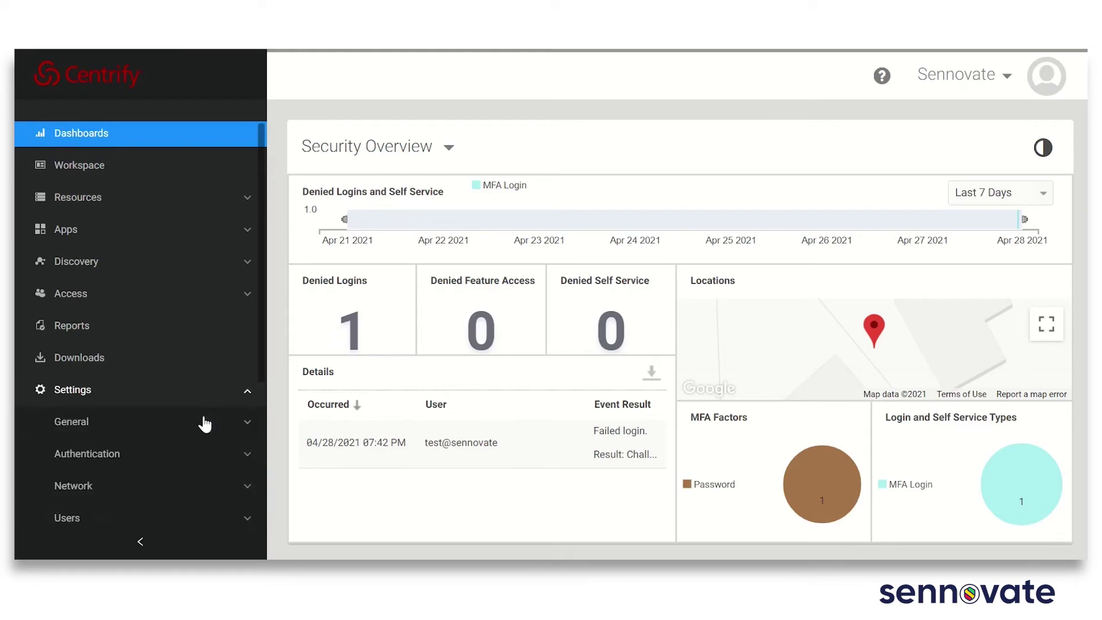
pyautogui.click(187, 488)
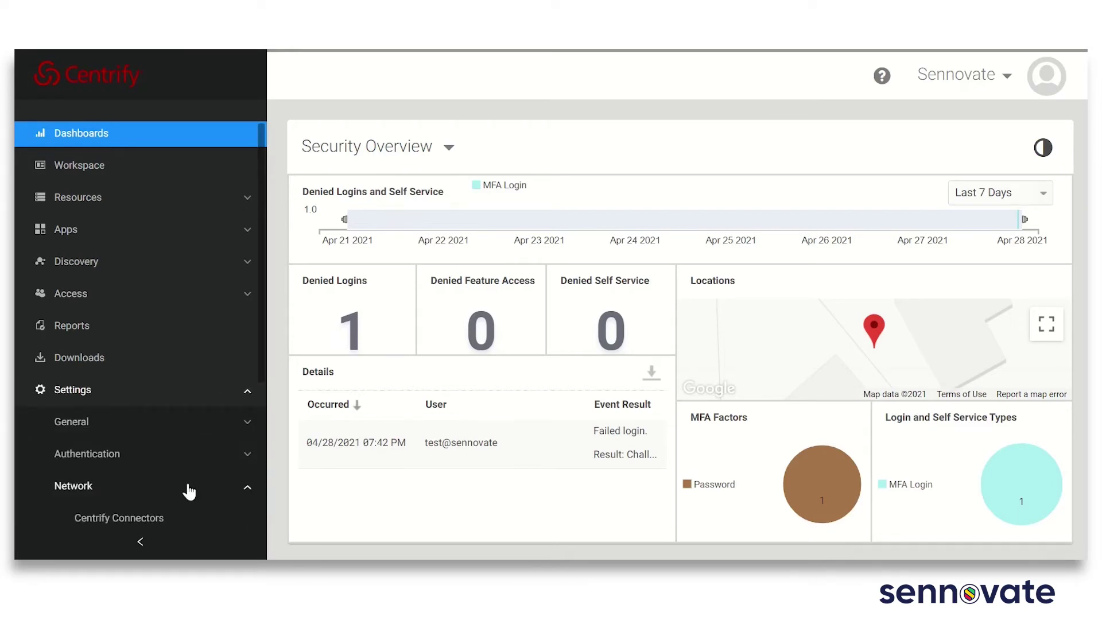
pyautogui.click(160, 520)
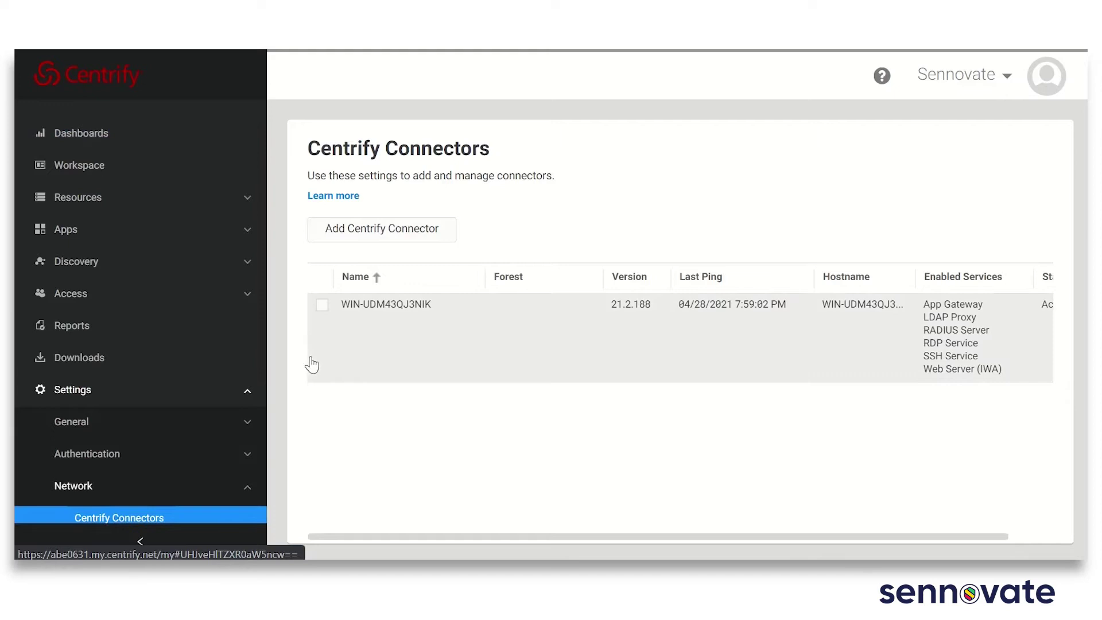
pyautogui.click(322, 305)
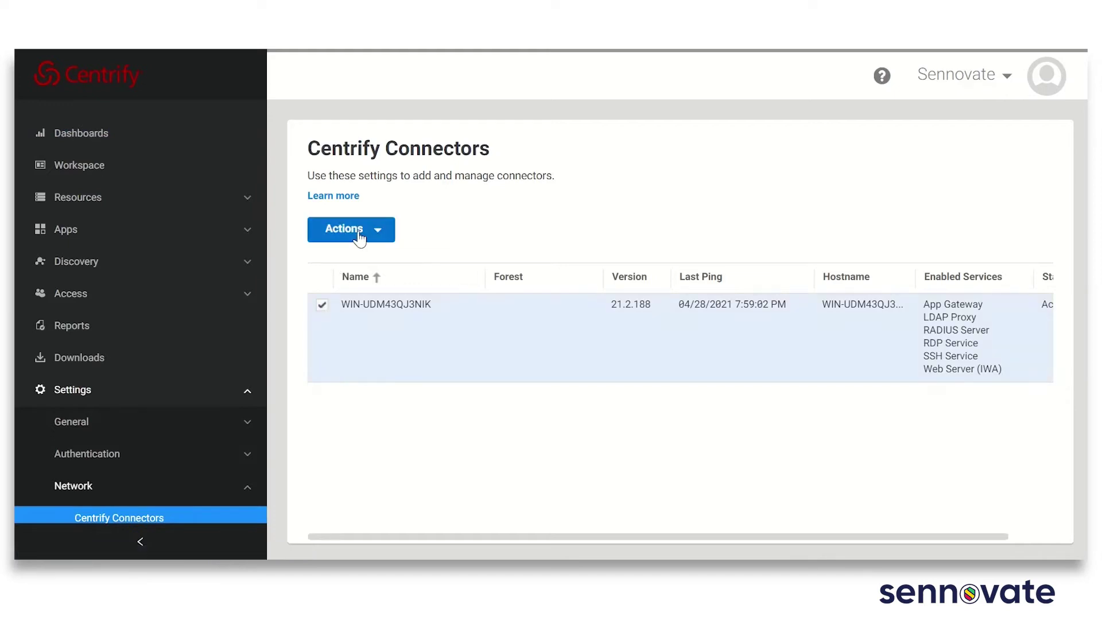
pyautogui.click(354, 229)
pyautogui.click(354, 308)
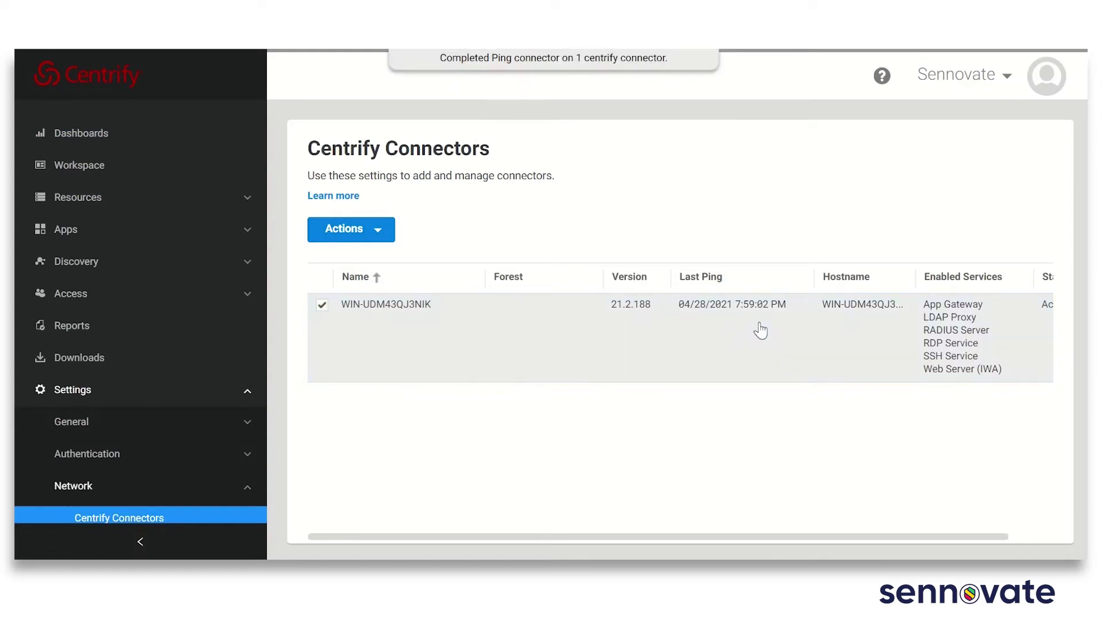
pyautogui.hscroll(2, 990, 340)
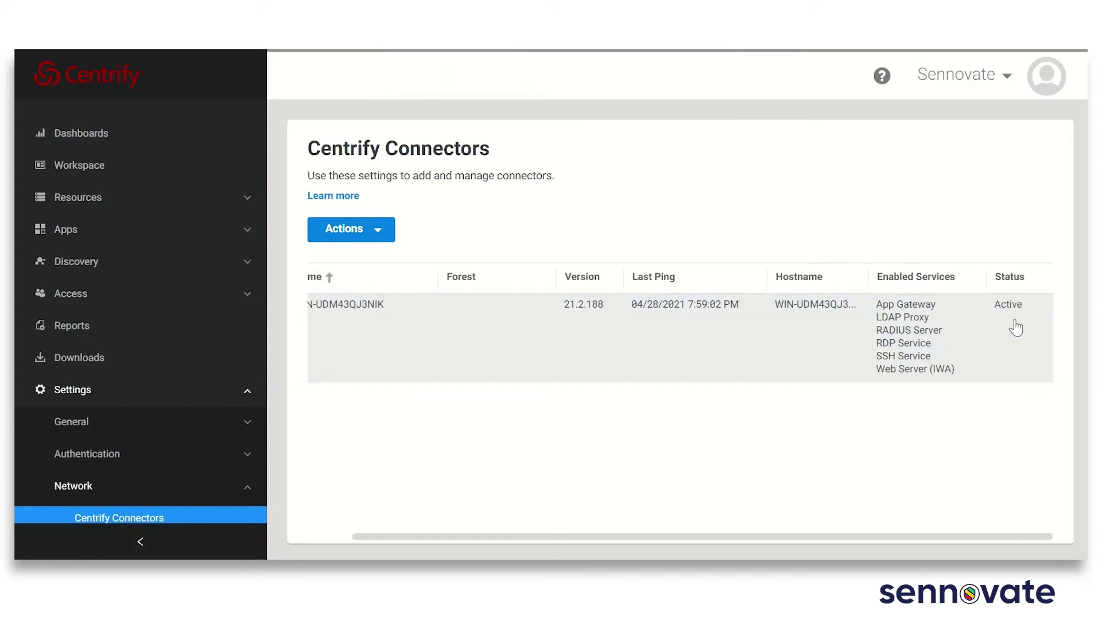
# Start a new system with address 10.1.10.52 and name 'test'.
pyautogui.click(176, 198)
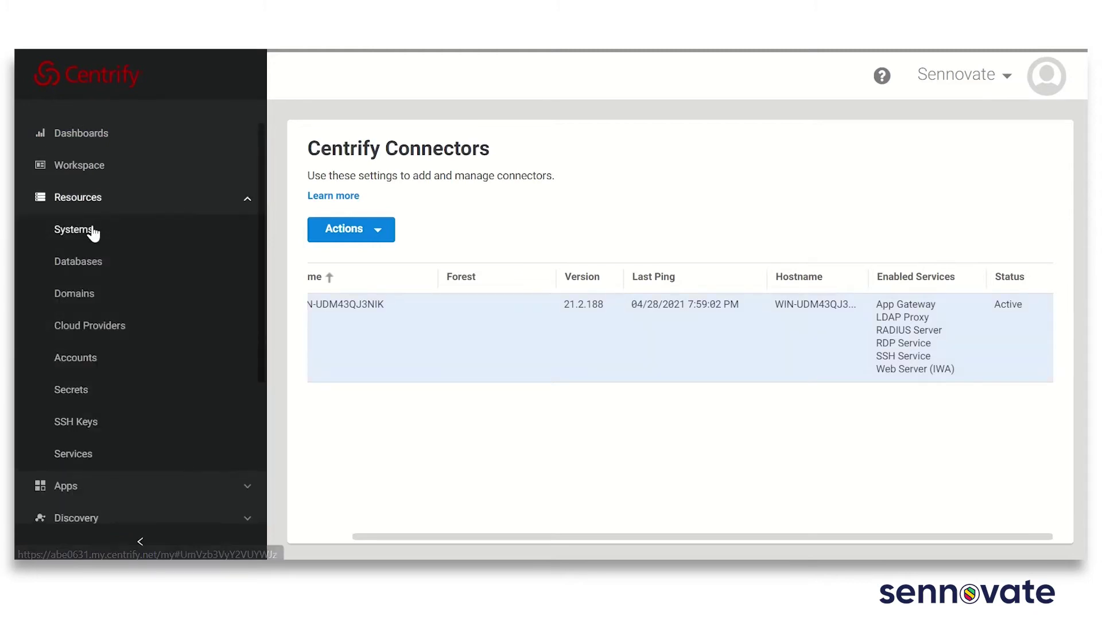
pyautogui.click(90, 231)
pyautogui.click(664, 189)
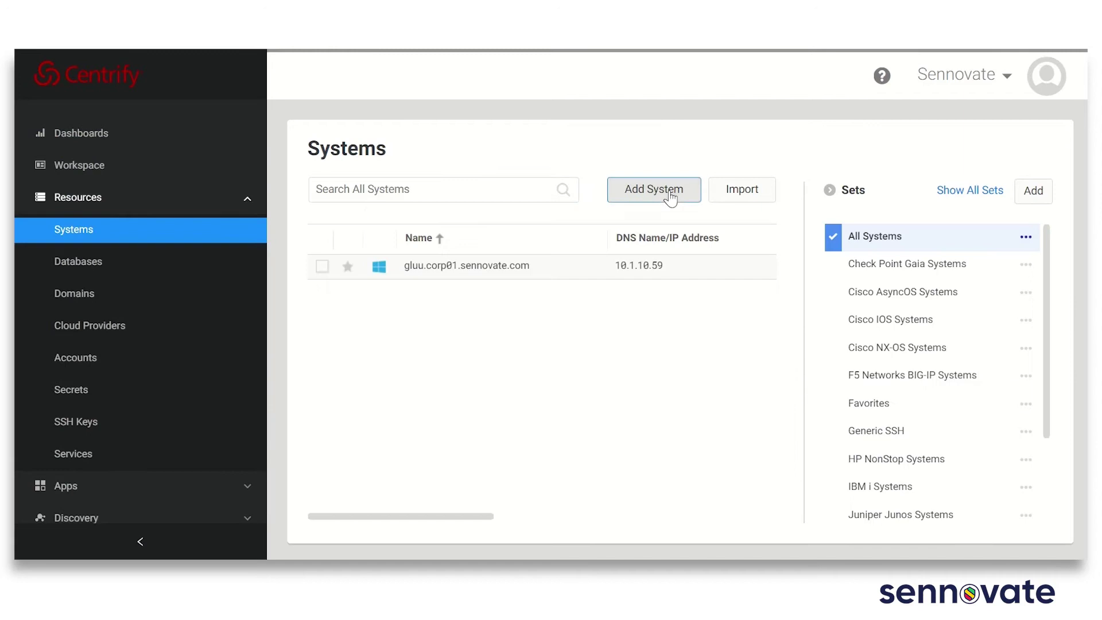
pyautogui.click(508, 239)
pyautogui.write('10.1.10')
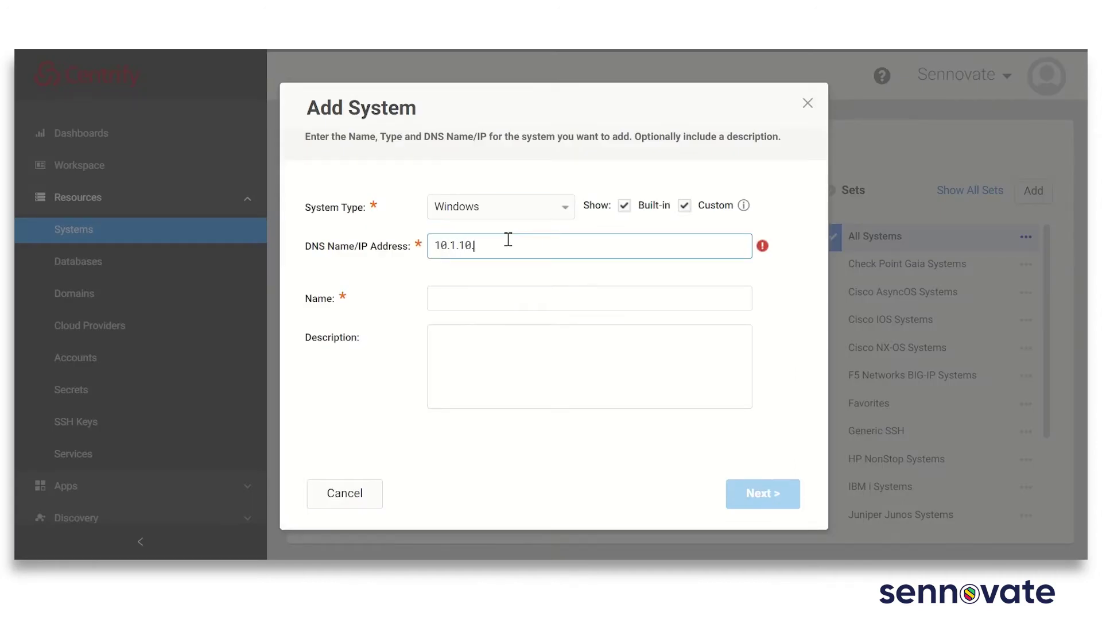
pyautogui.write('.52')
pyautogui.click(502, 302)
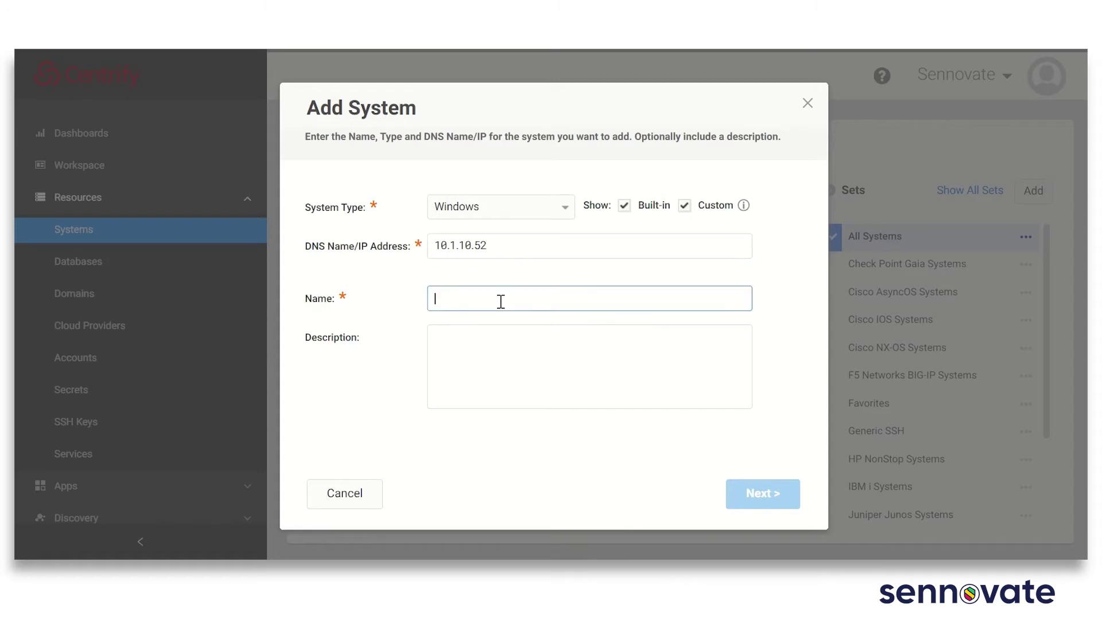
pyautogui.write('test')
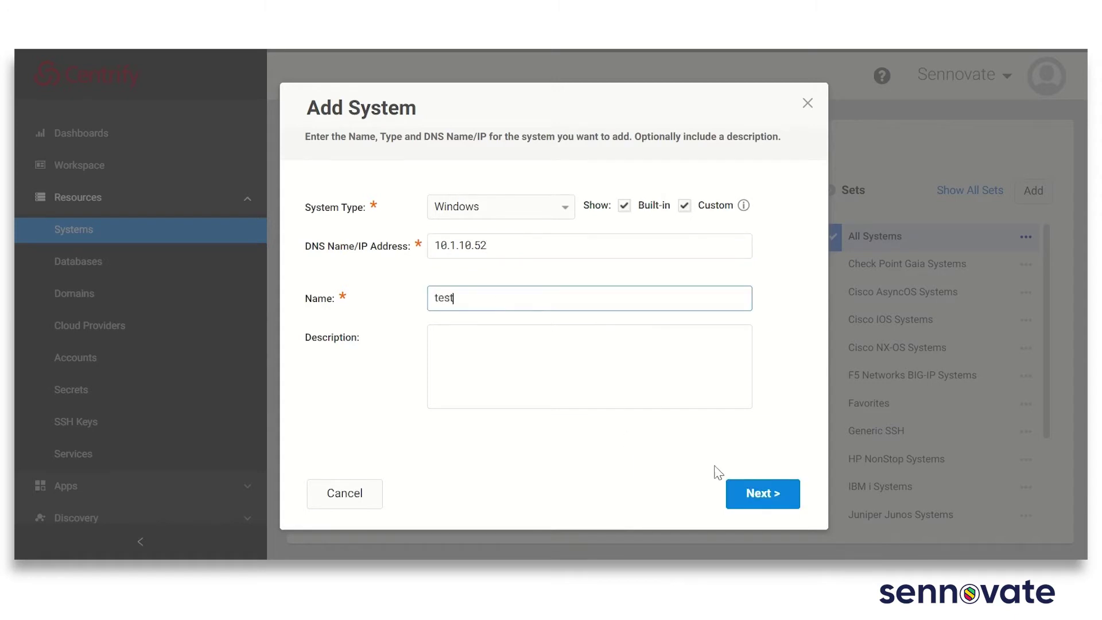
# Add the administrator account and finish without verifying system settings.
pyautogui.click(752, 503)
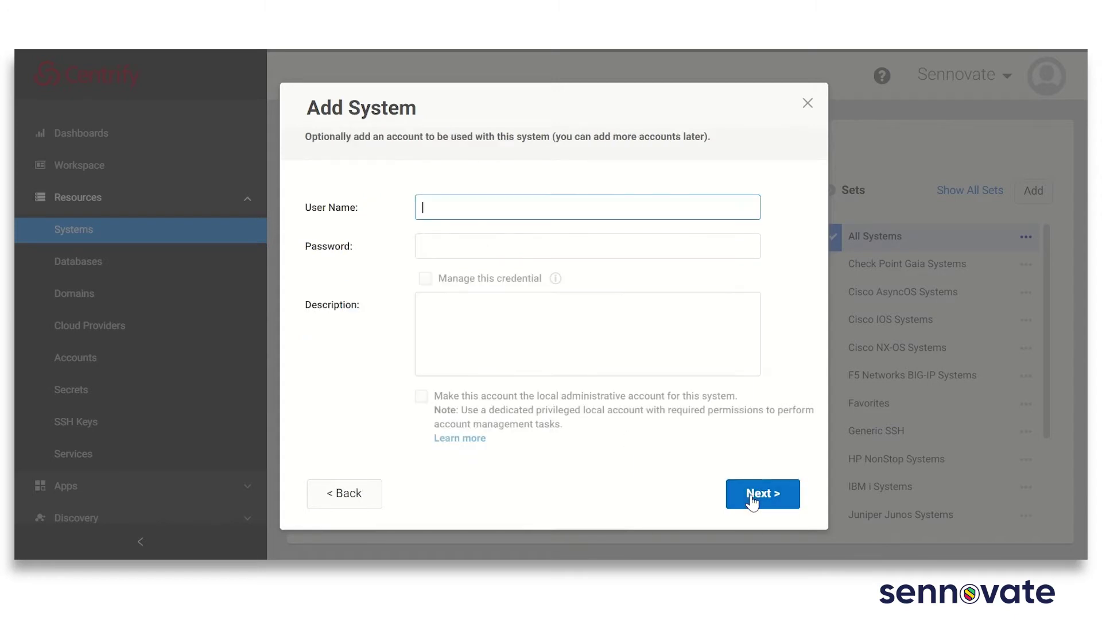
pyautogui.write('administrator')
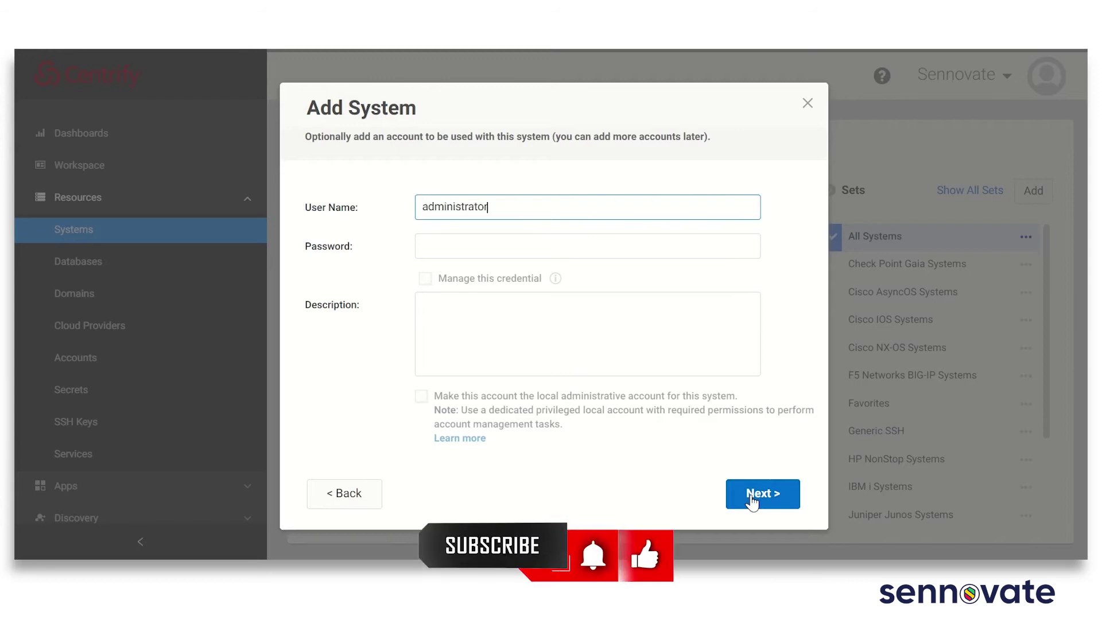
pyautogui.click(483, 253)
pyautogui.write('•')
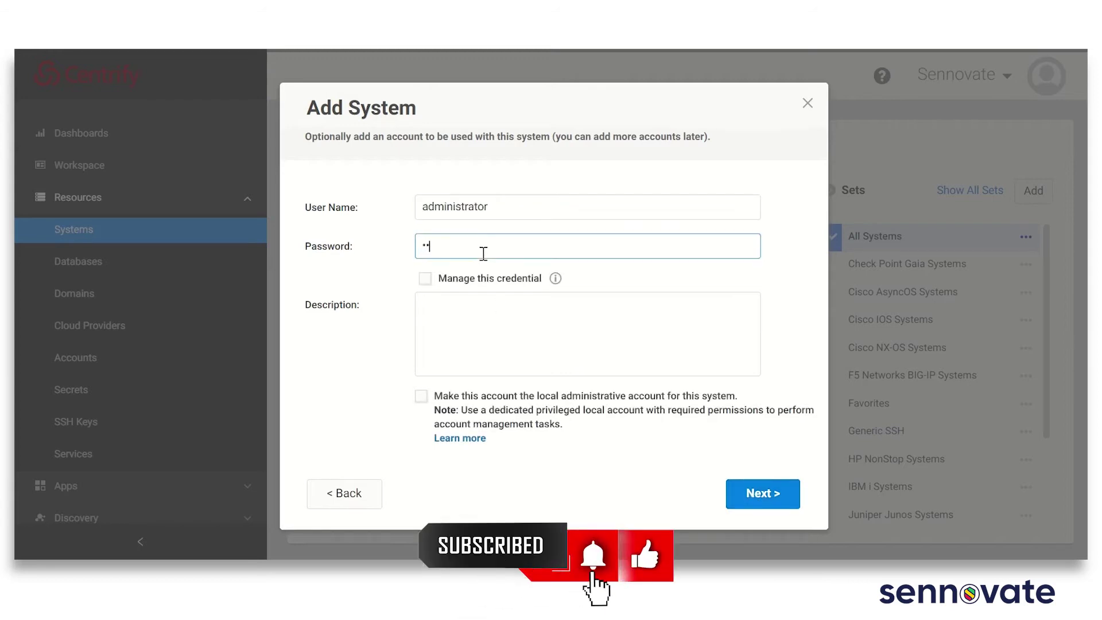
pyautogui.write('••••••••')
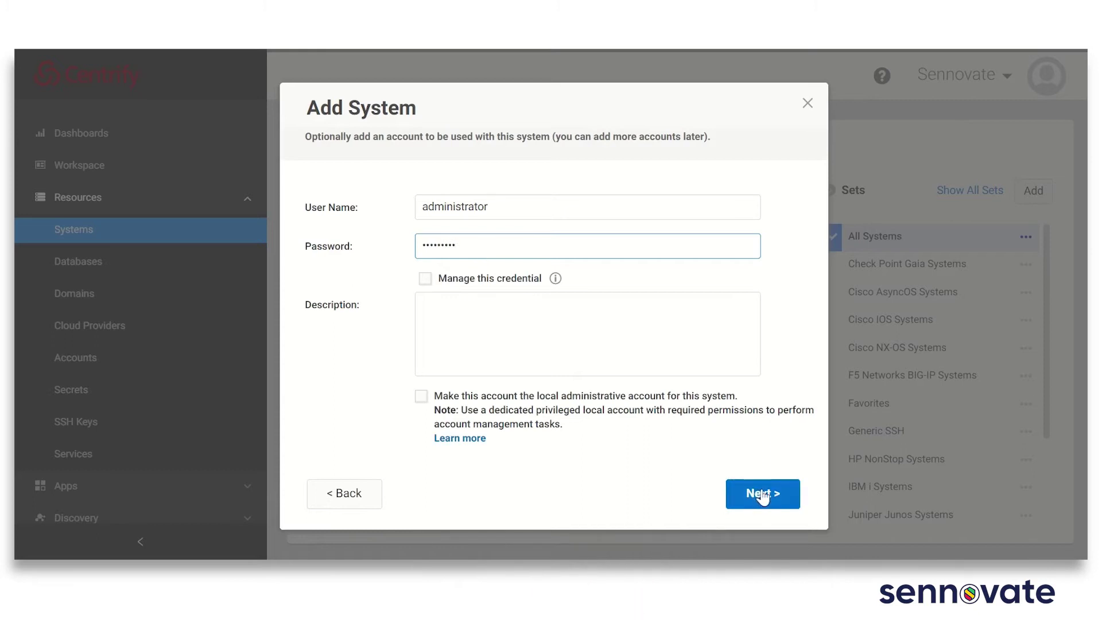
pyautogui.click(762, 495)
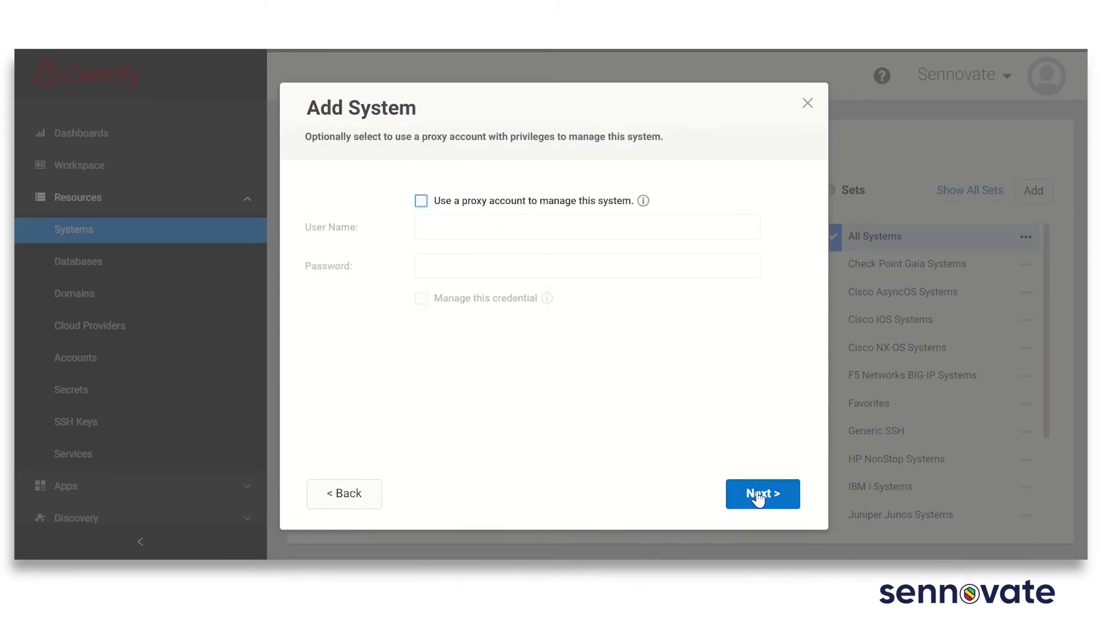
pyautogui.click(758, 498)
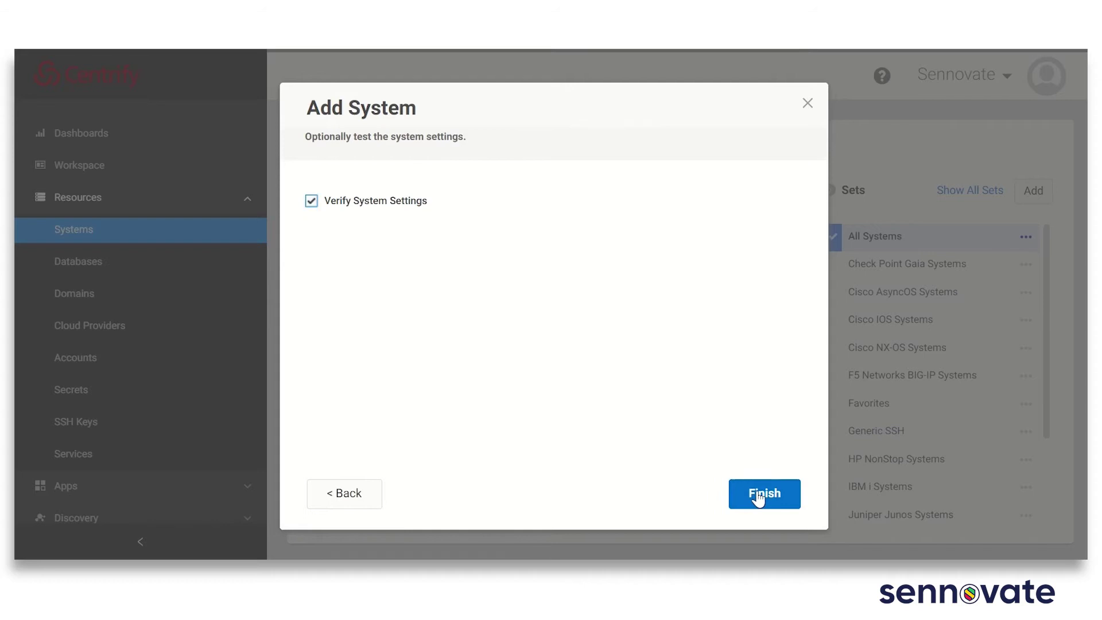
pyautogui.click(757, 498)
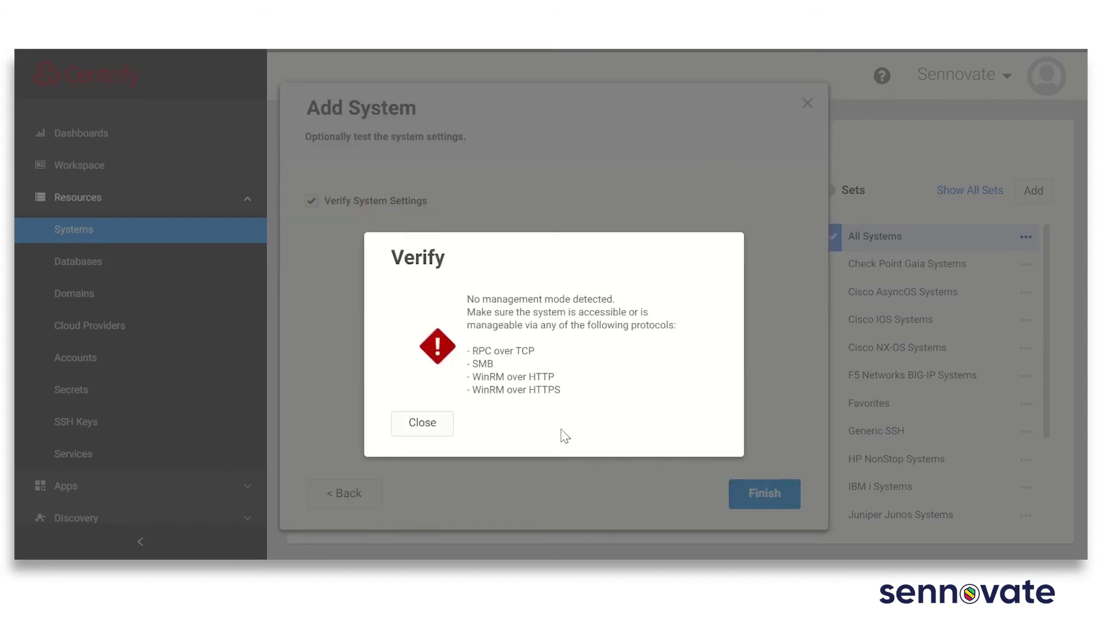
pyautogui.click(423, 423)
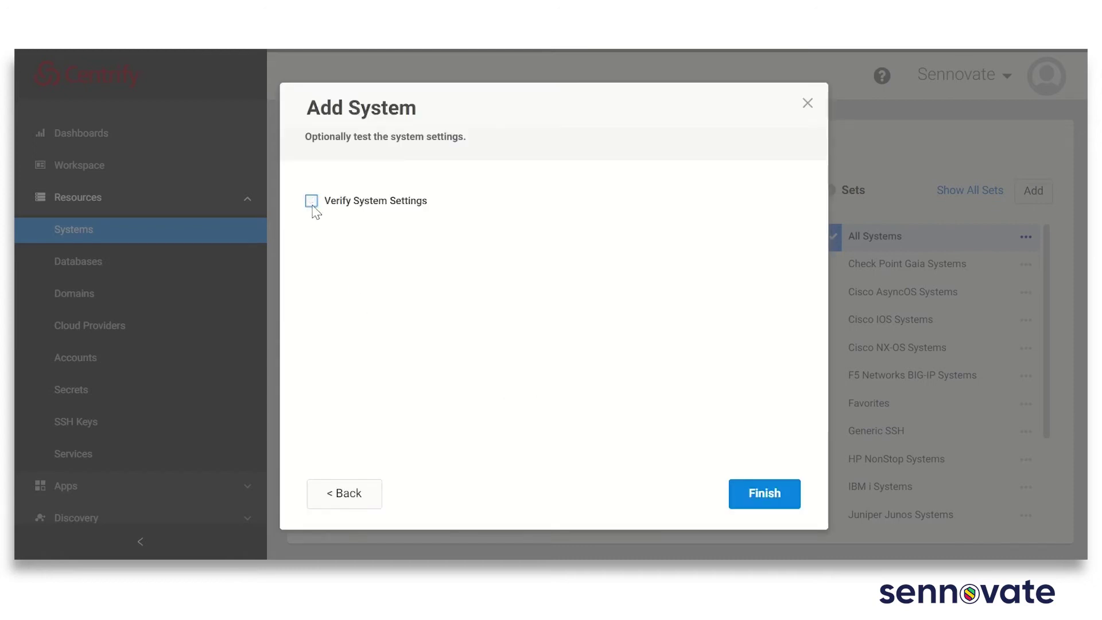
pyautogui.click(756, 507)
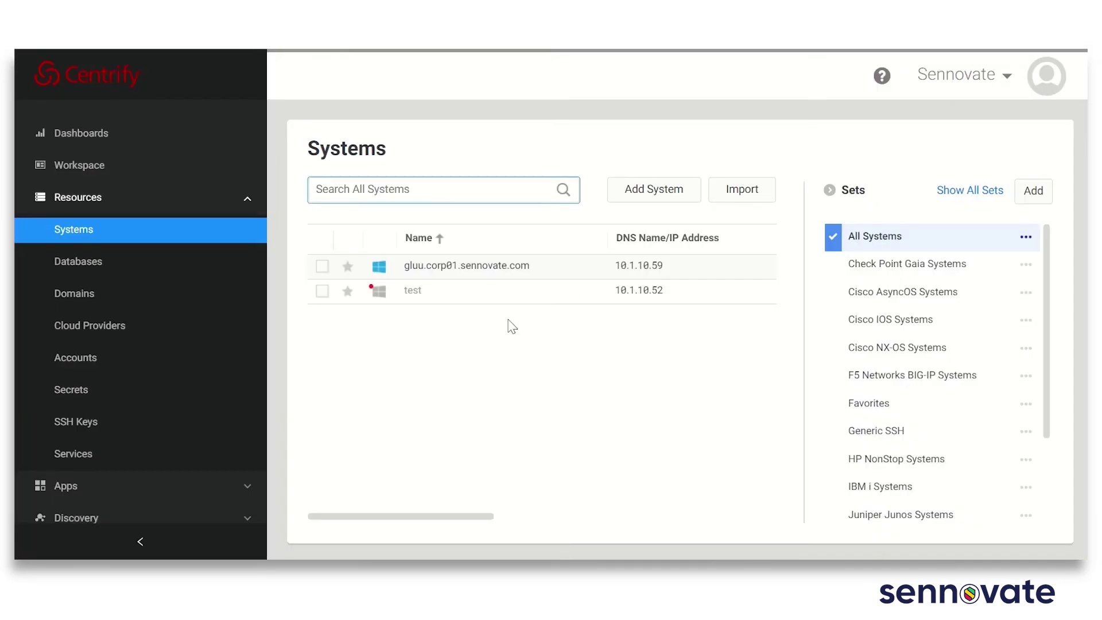
# Set the test system's Management Mode to Auto-Detect and save its settings.
pyautogui.click(416, 297)
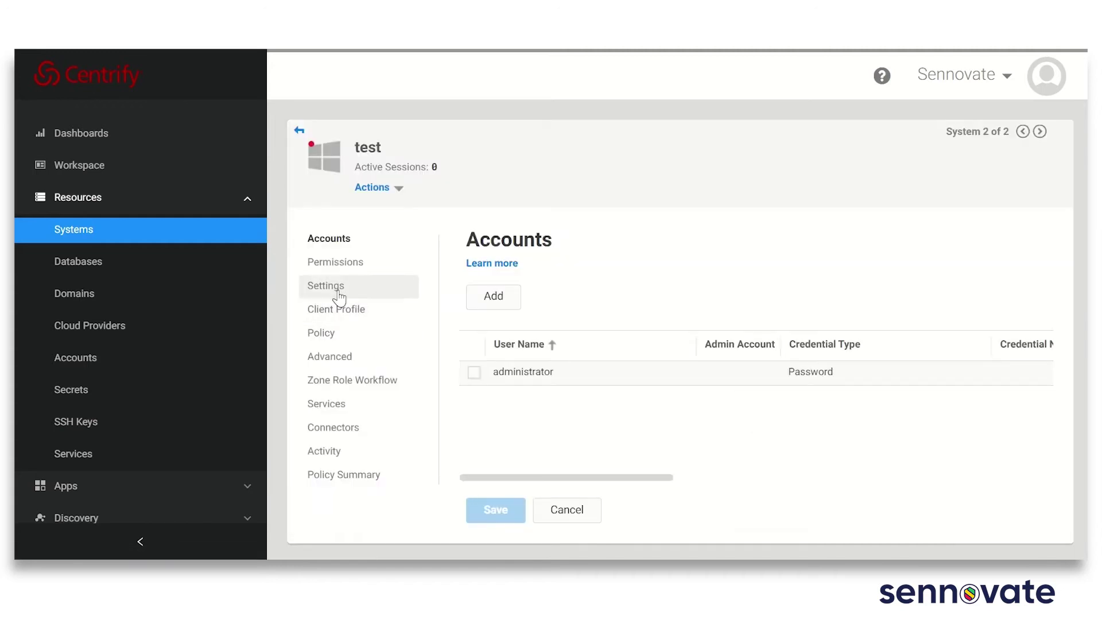
pyautogui.click(326, 285)
pyautogui.scroll(-3, 603, 391)
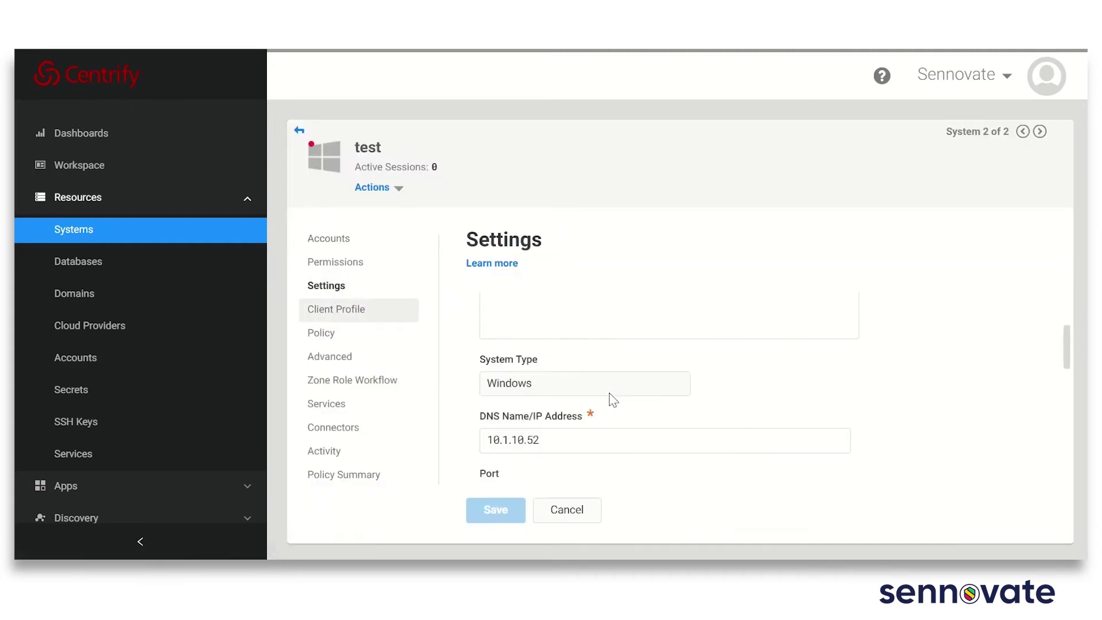
pyautogui.scroll(-3, 609, 398)
pyautogui.scroll(-3, 610, 398)
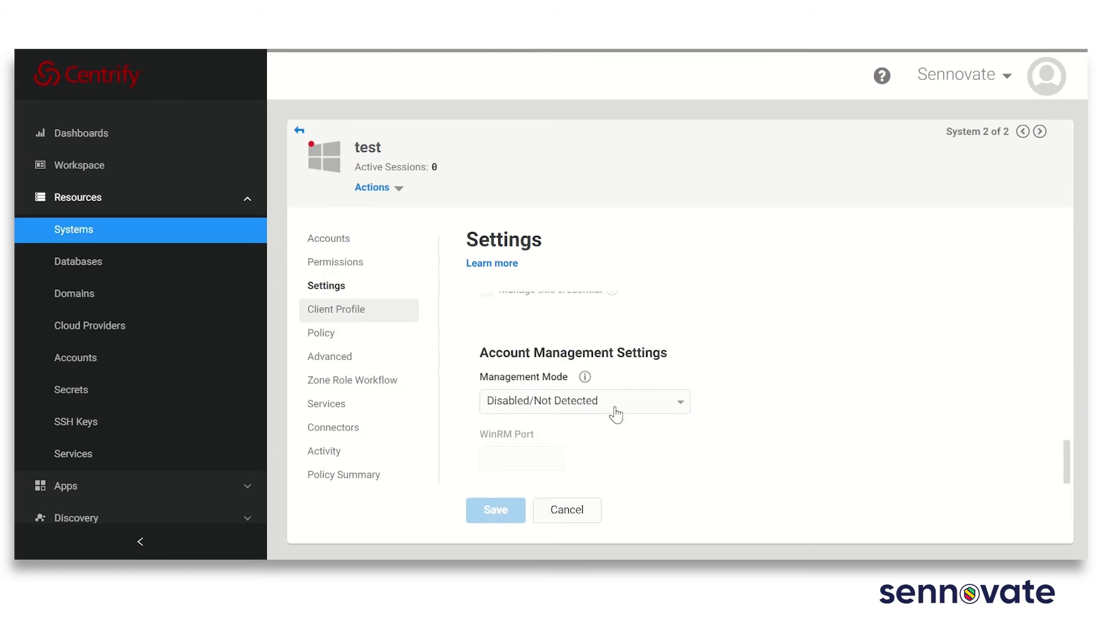
pyautogui.click(615, 411)
pyautogui.click(552, 424)
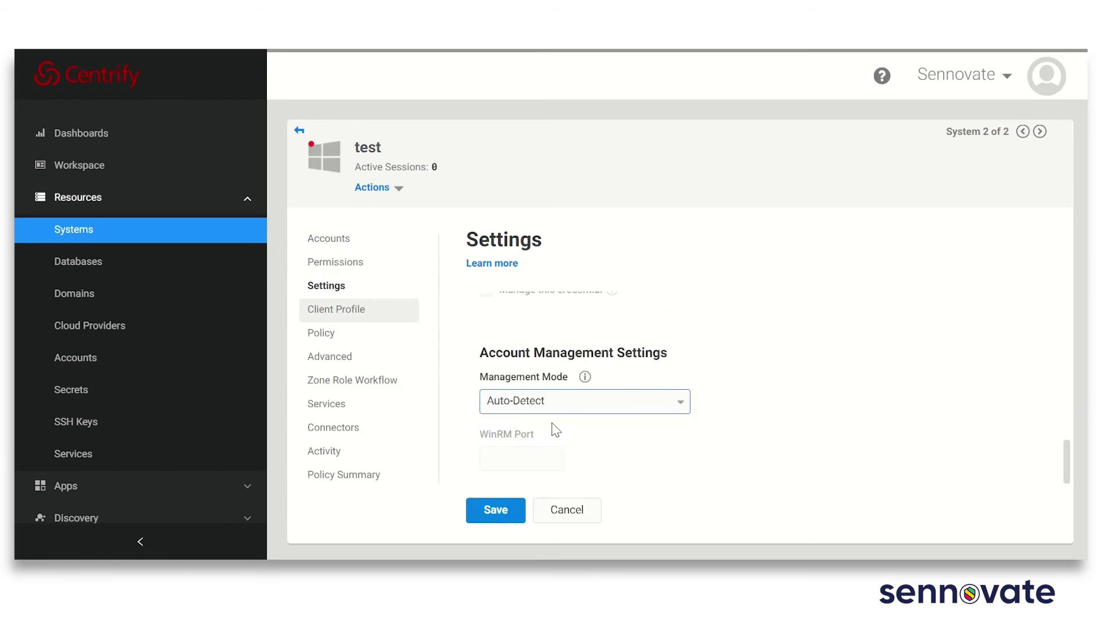
pyautogui.click(495, 511)
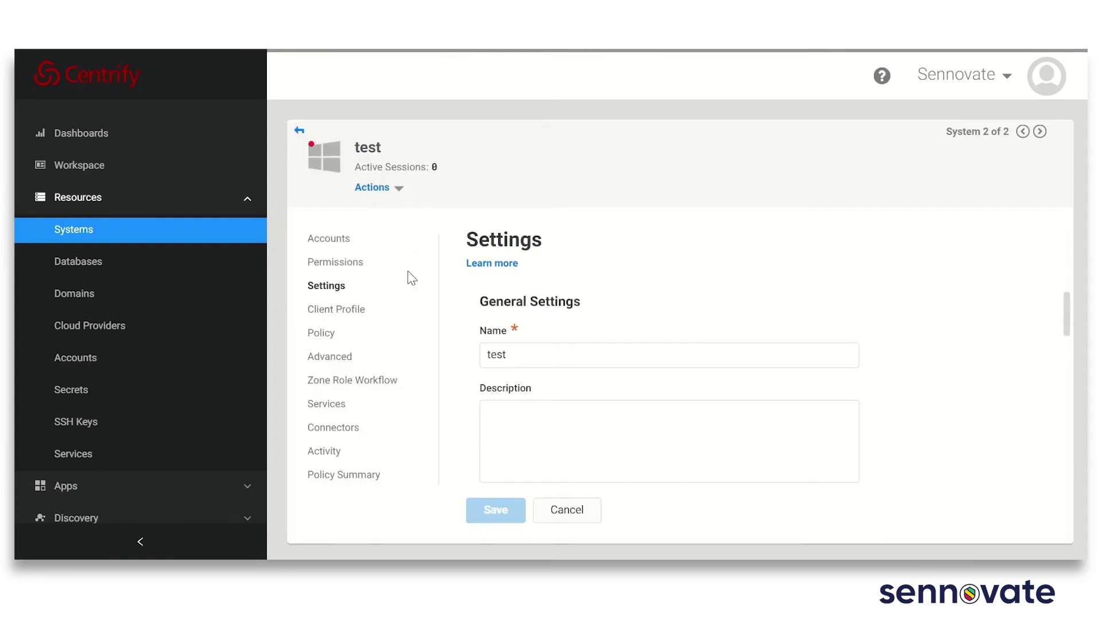
# Use only connector WIN-UDM43QJ3NIK for test, save, and run Test connection.
pyautogui.click(369, 428)
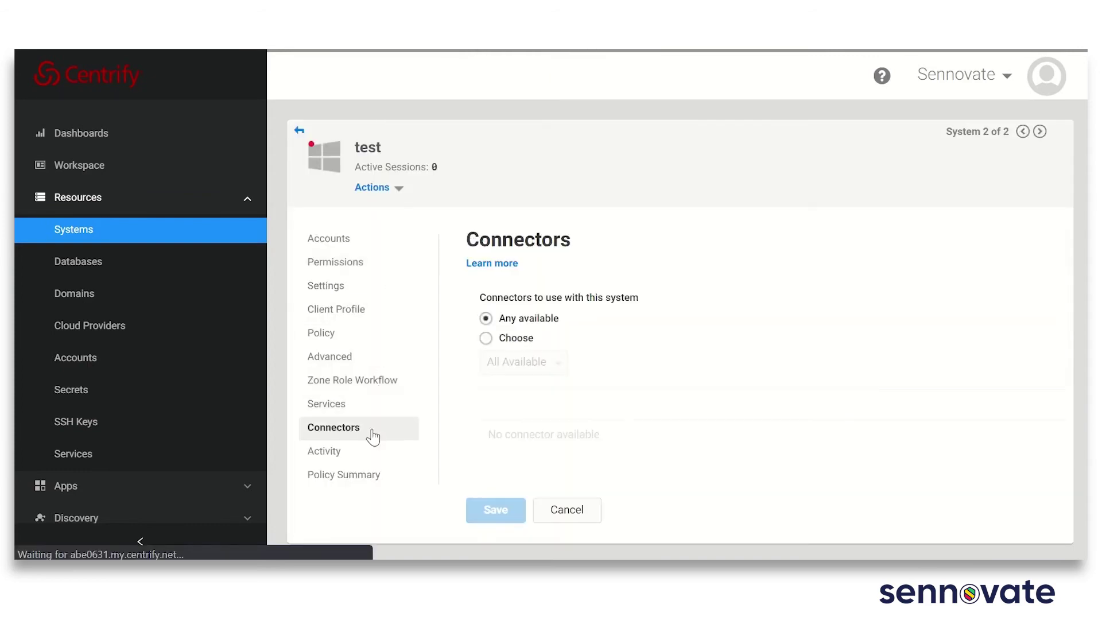
pyautogui.click(486, 339)
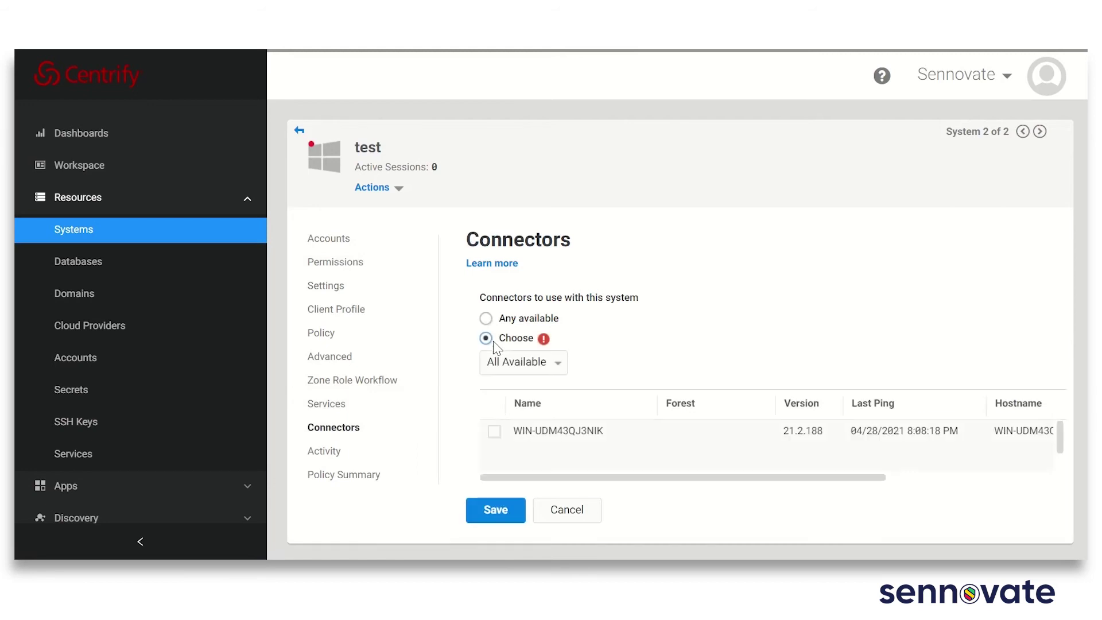
pyautogui.click(492, 432)
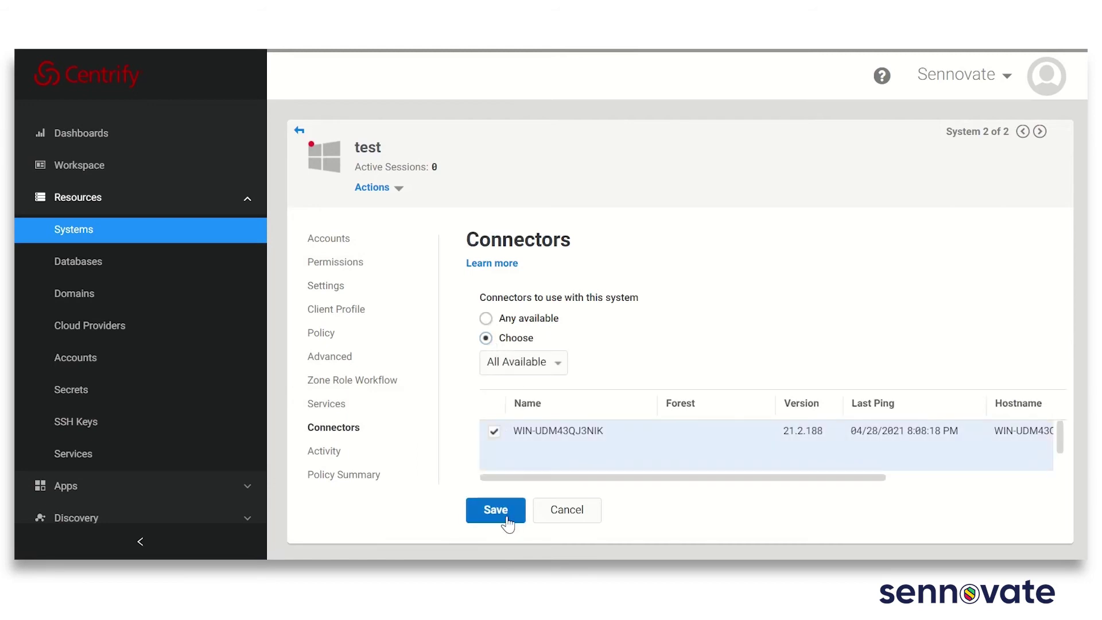
pyautogui.click(496, 510)
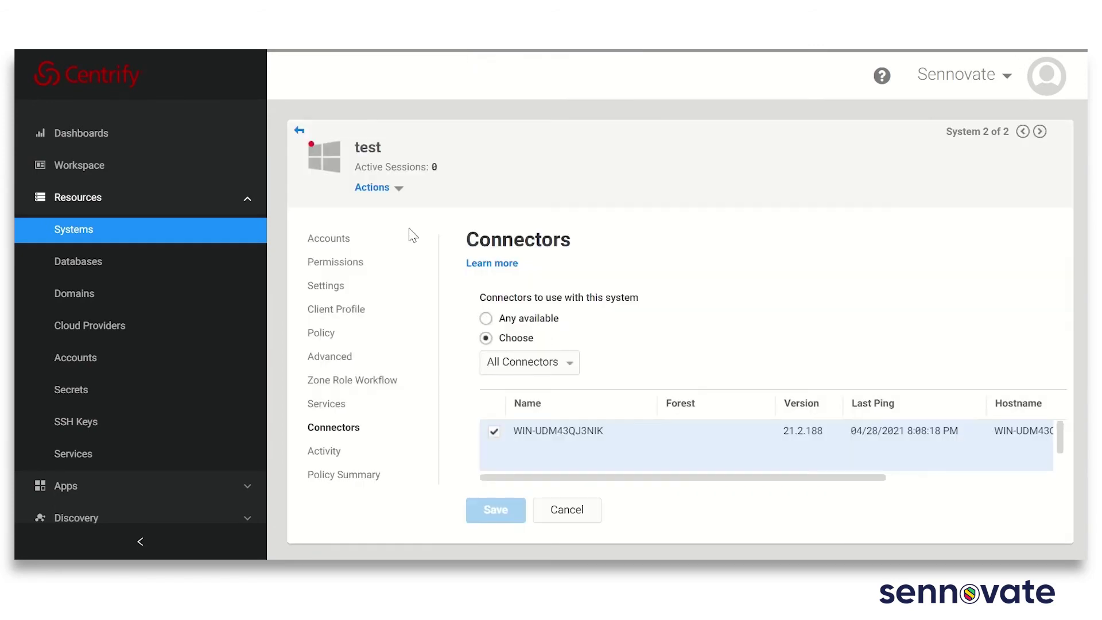
pyautogui.click(377, 190)
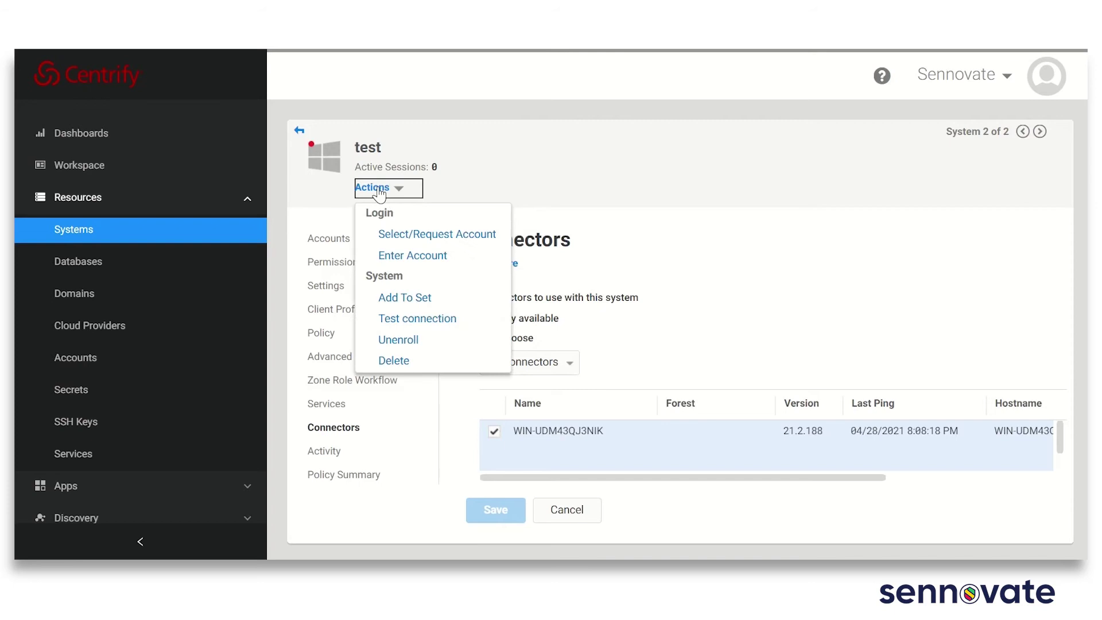
pyautogui.click(418, 320)
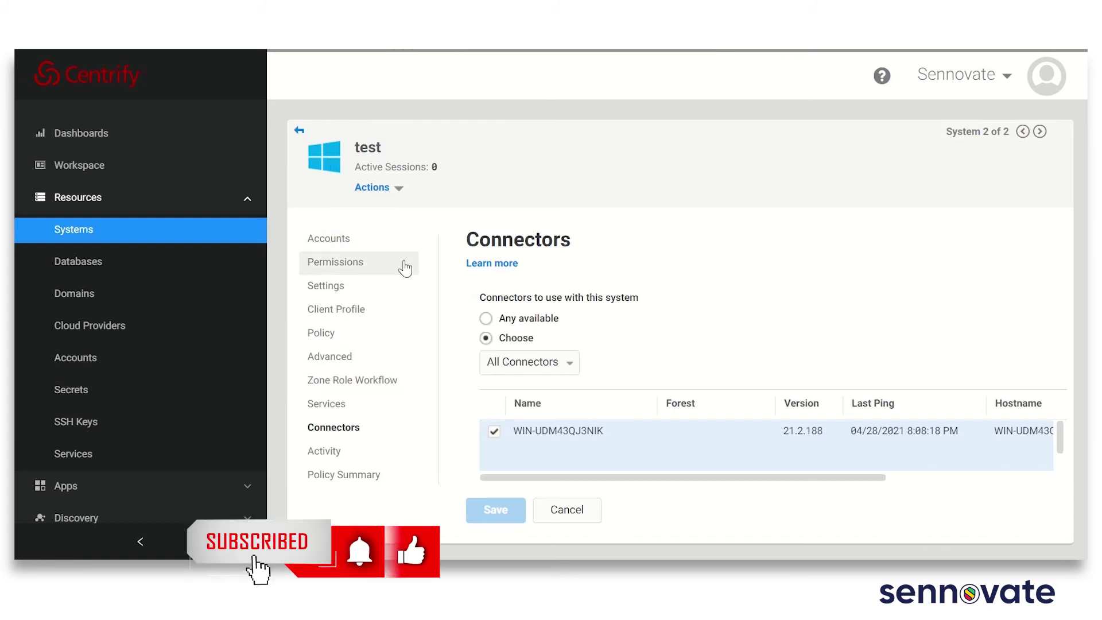
# Set public network access and RDP clipboard sync to Yes in test's policy, then save.
pyautogui.click(385, 268)
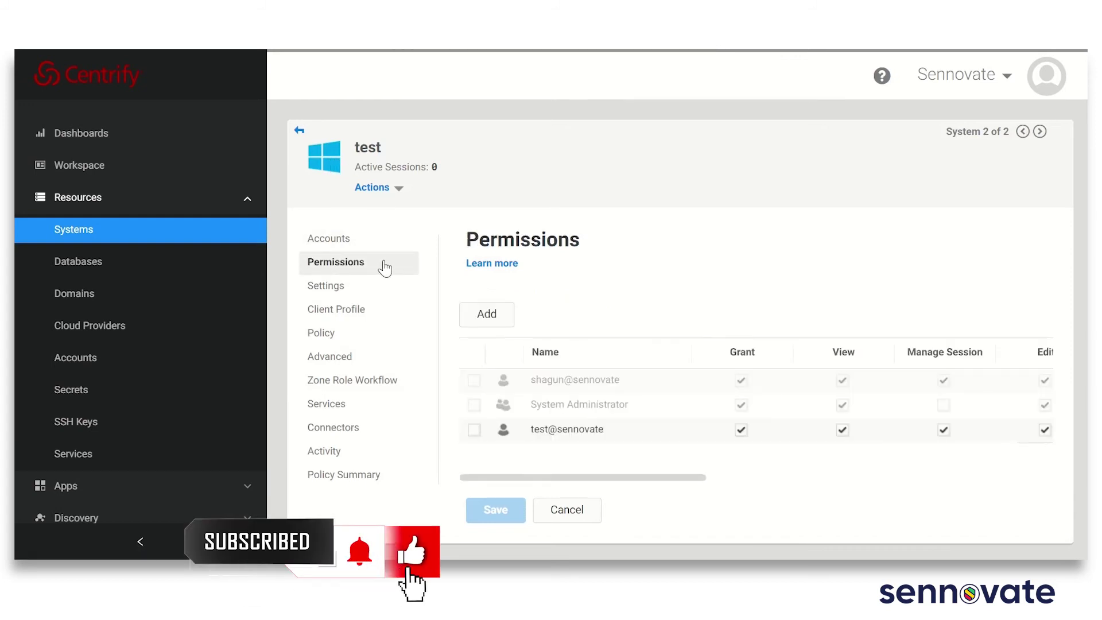
pyautogui.click(359, 333)
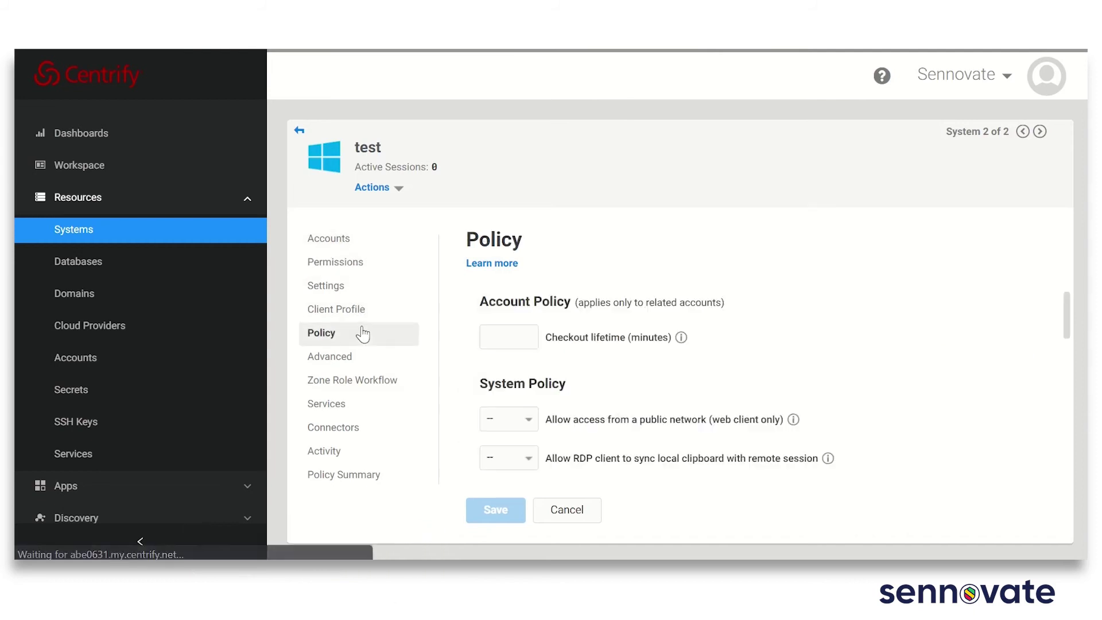
pyautogui.click(535, 431)
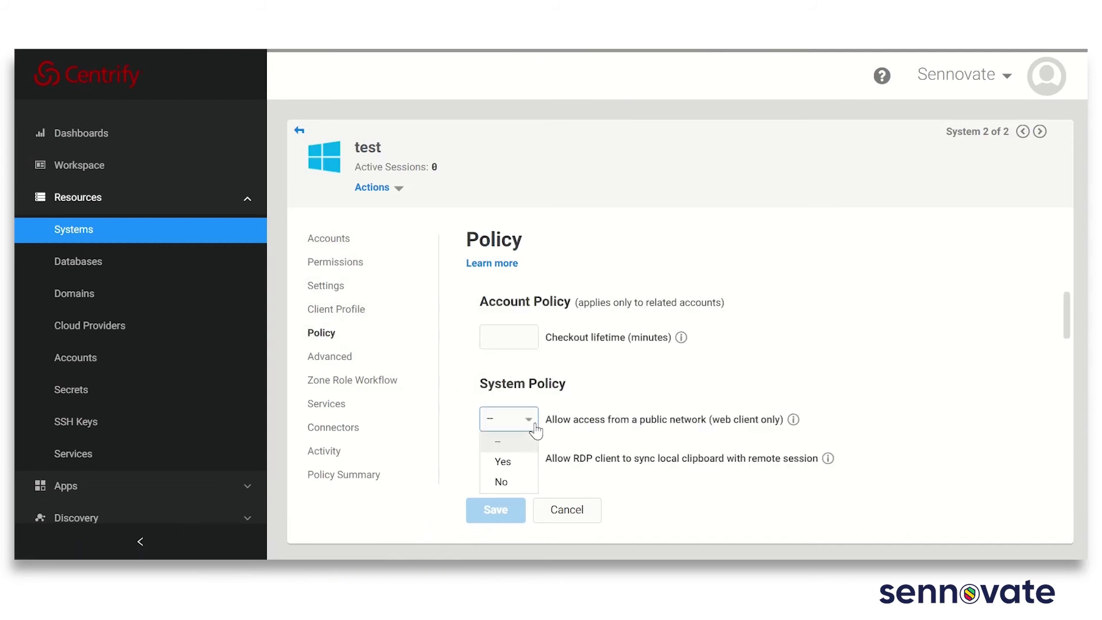
pyautogui.click(522, 461)
pyautogui.click(521, 466)
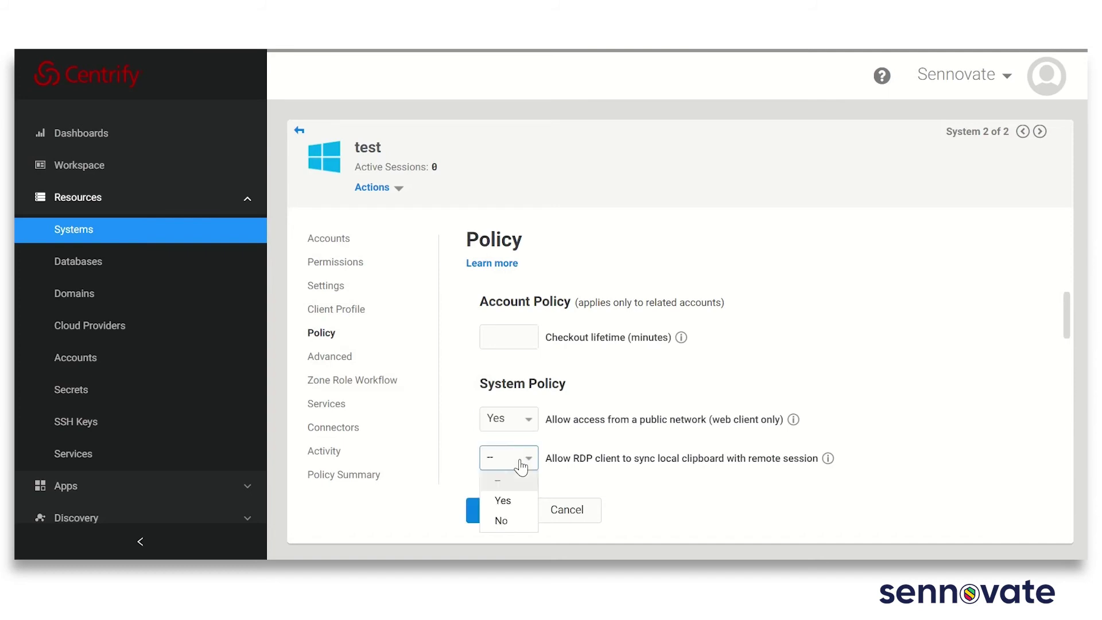
pyautogui.click(511, 501)
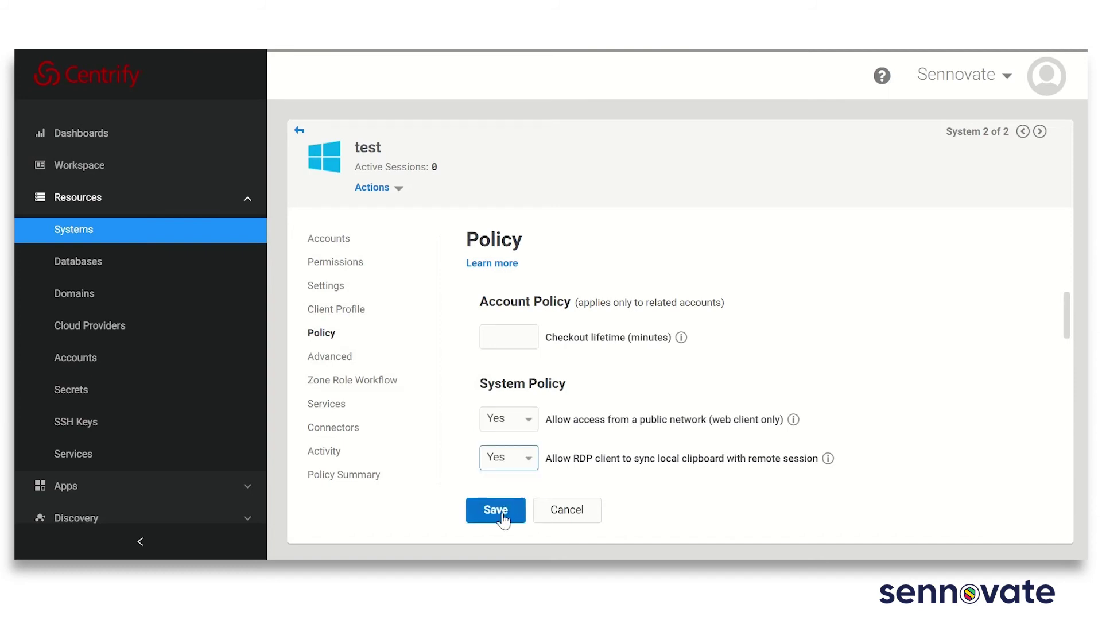
pyautogui.scroll(-1, 613, 430)
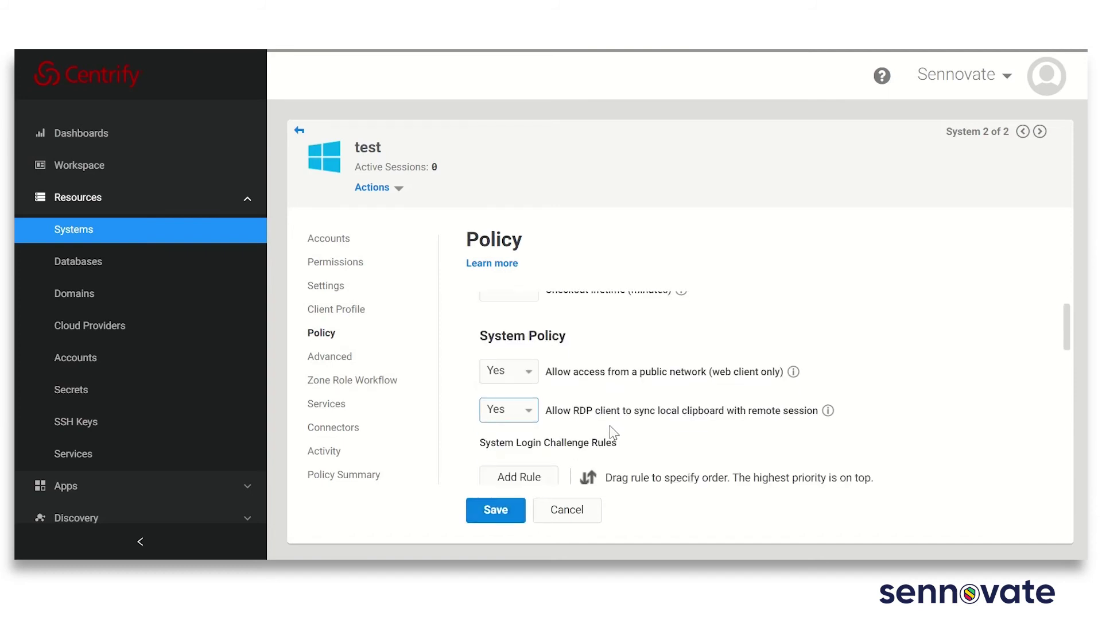
pyautogui.click(496, 509)
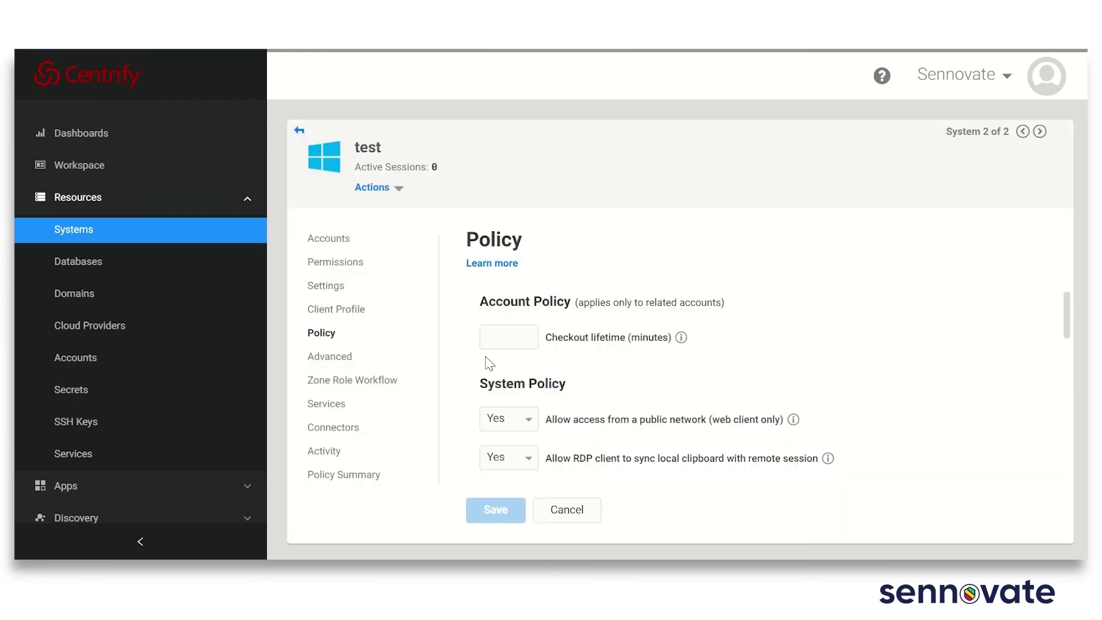
# Select the test system in the Systems list and choose Enter Account.
pyautogui.click(301, 131)
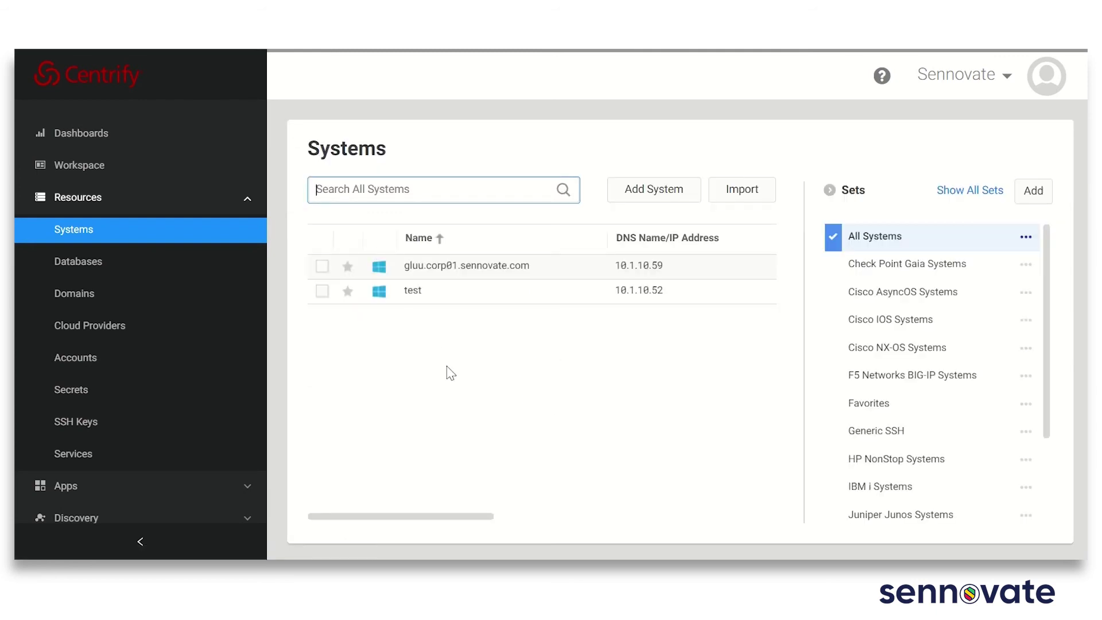
pyautogui.click(322, 291)
pyautogui.click(377, 195)
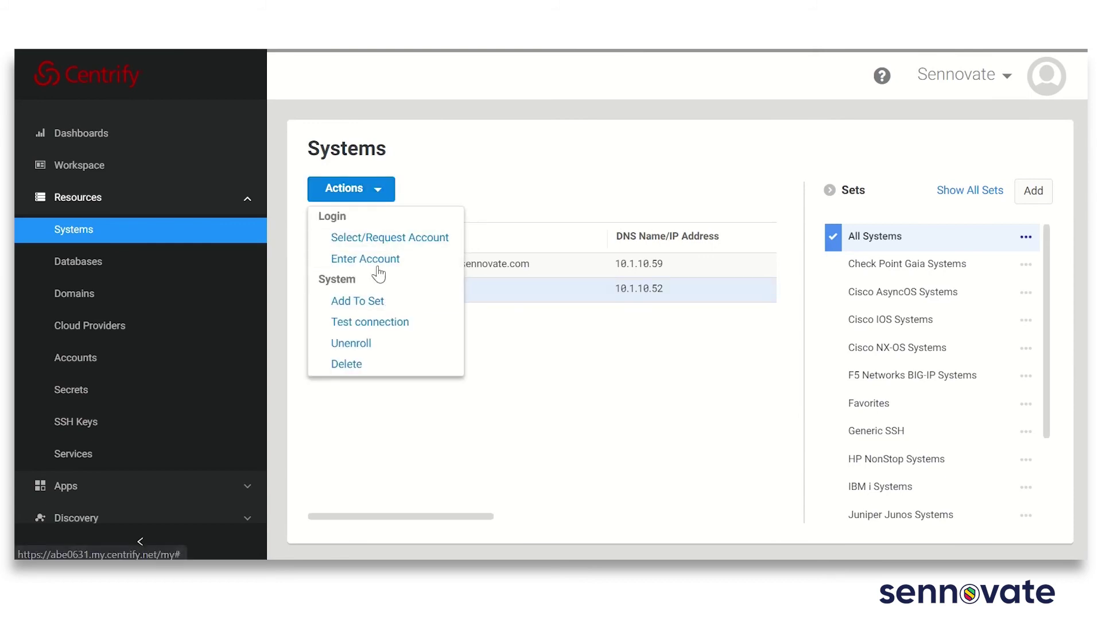
pyautogui.click(370, 260)
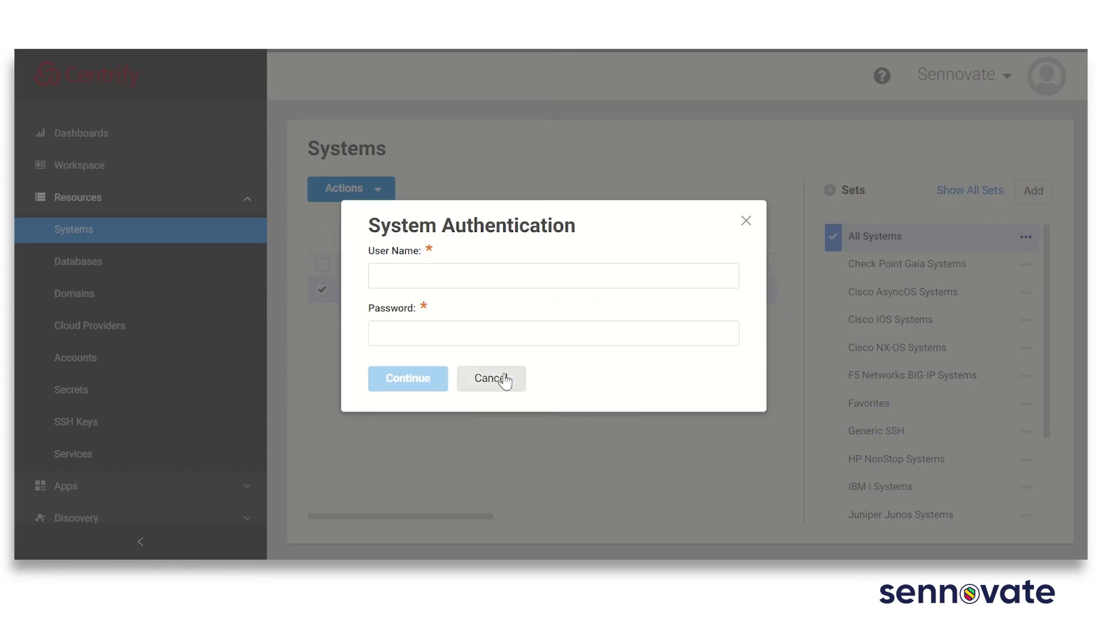
# Log in with the administrator username and password.
pyautogui.click(443, 284)
pyautogui.write('administrator')
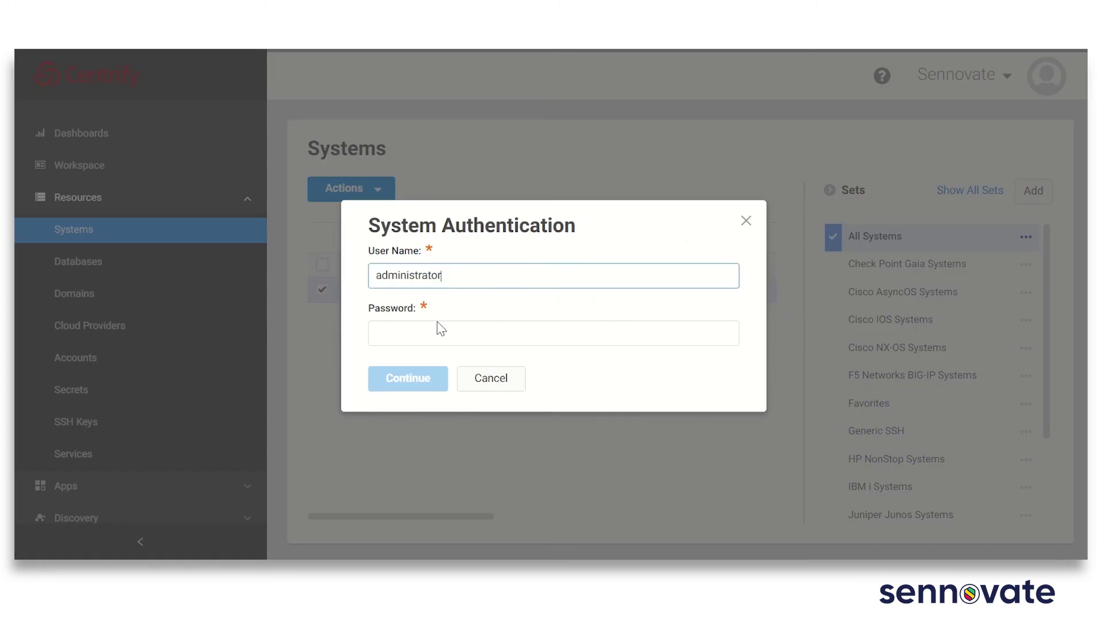
pyautogui.click(437, 333)
pyautogui.write('••')
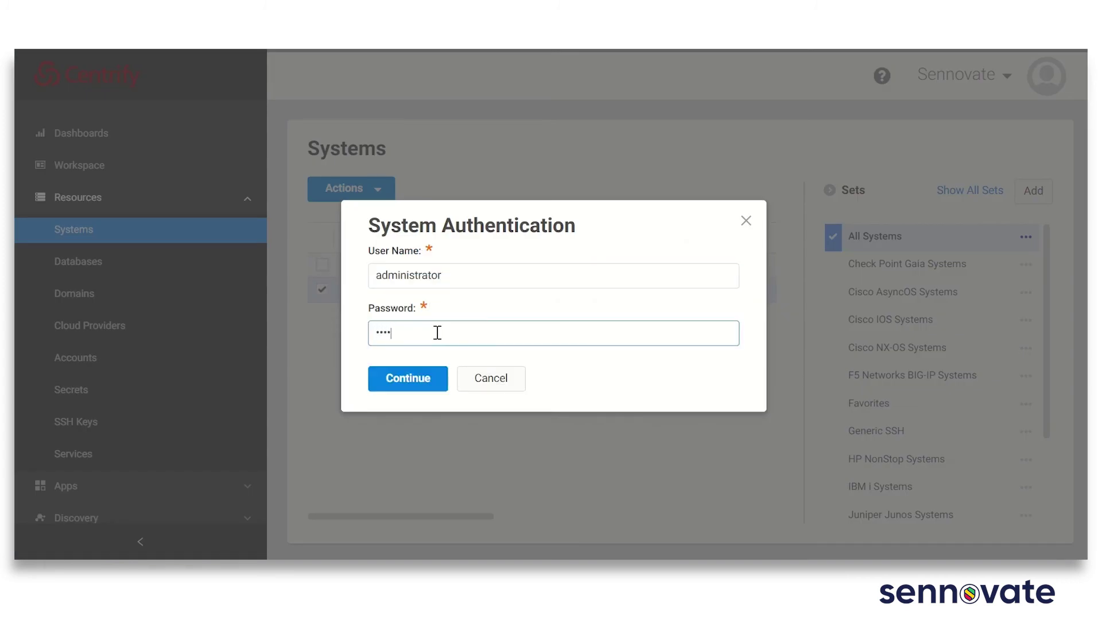
pyautogui.press('Return')
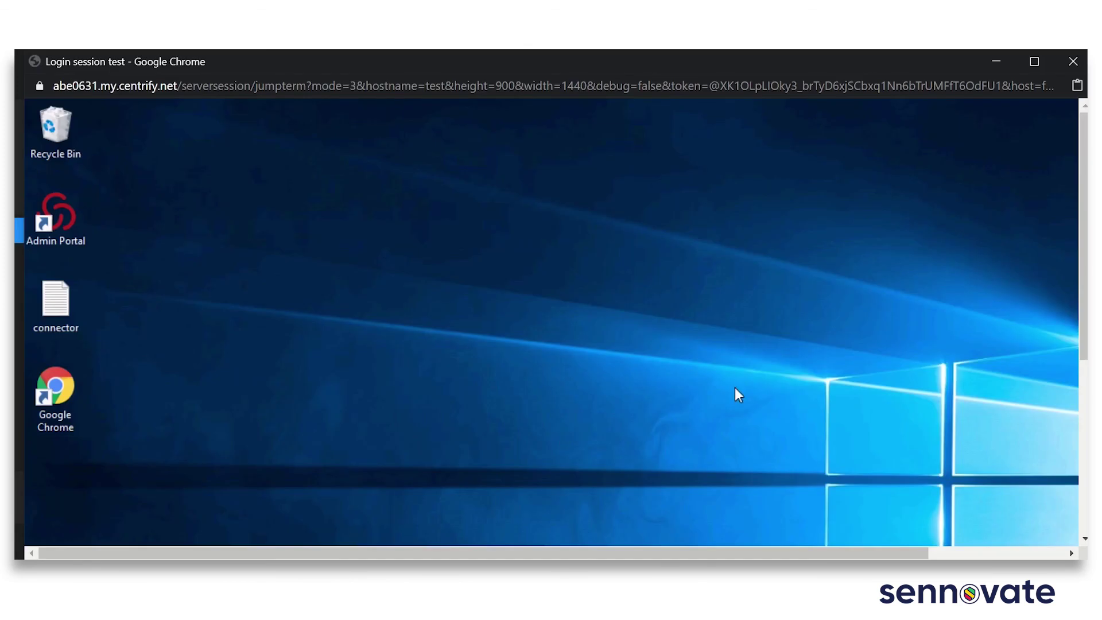
pyautogui.moveTo(1083, 344); pyautogui.dragTo(1069, 499)
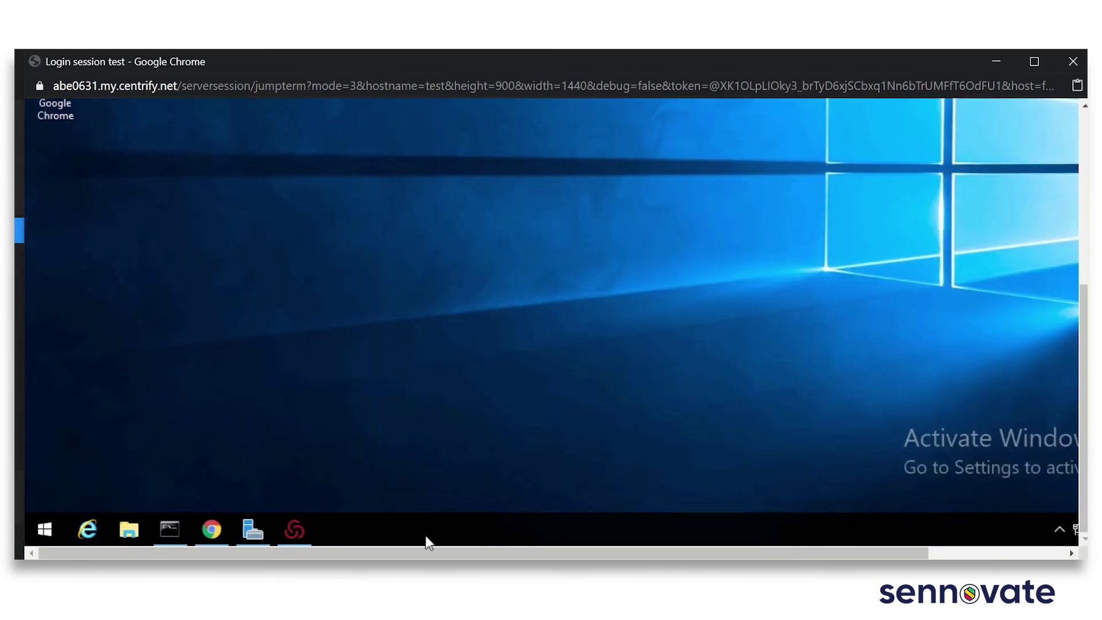
pyautogui.moveTo(463, 554)
pyautogui.mouseDown()
pyautogui.moveTo(671, 553)
pyautogui.moveTo(463, 552)
pyautogui.mouseUp()
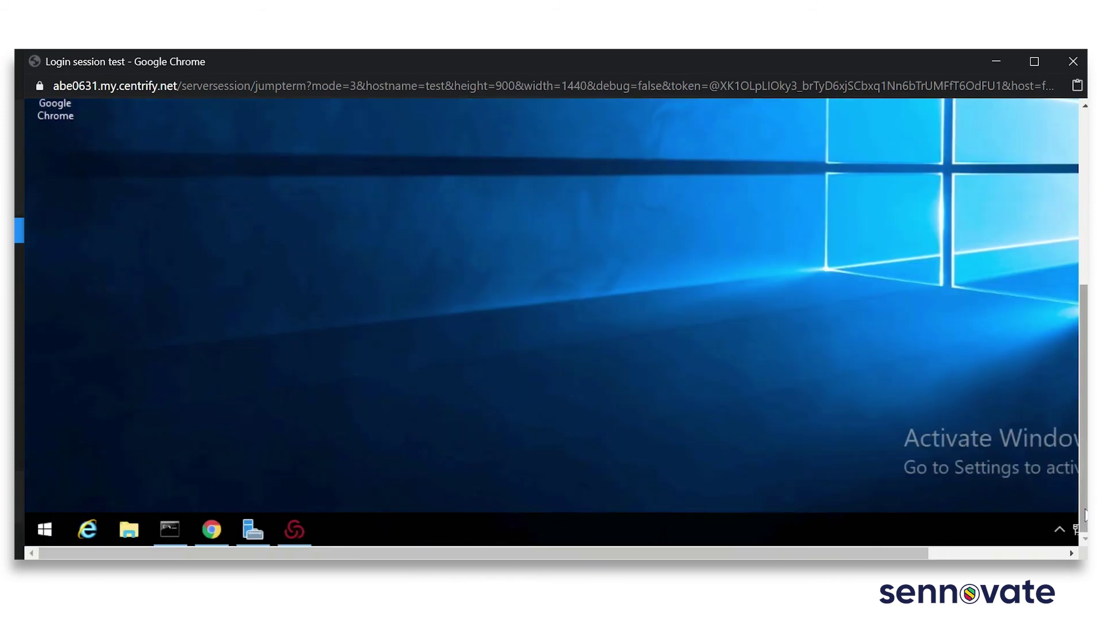